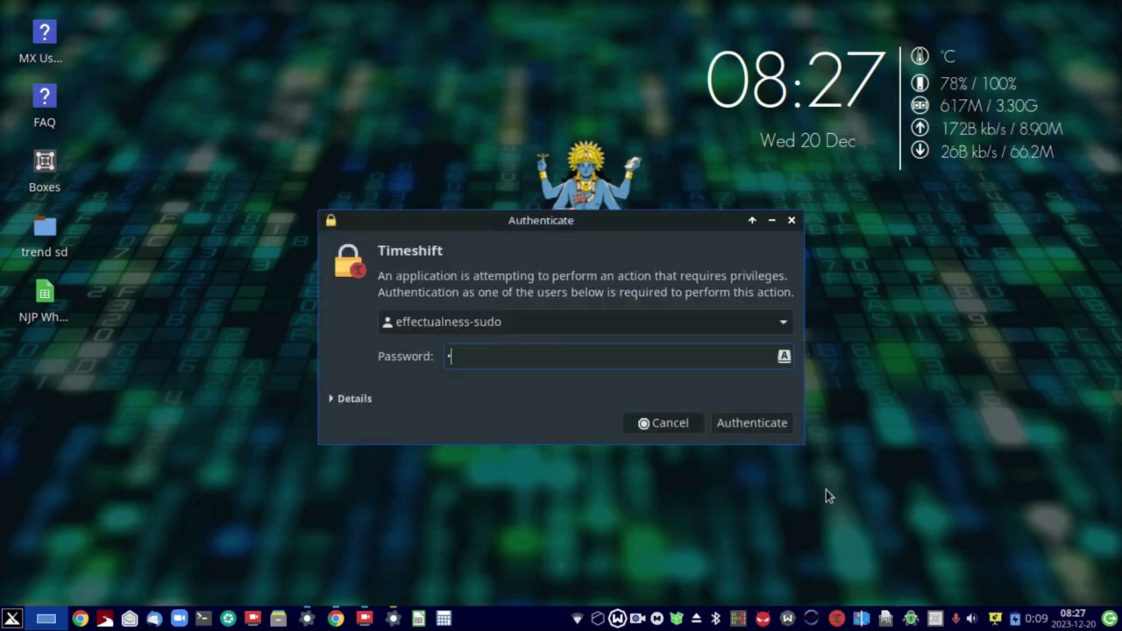
Enter the account password in the Timeshift authentication prompt and authenticate
key(Caps_Lock)
text(••••••)
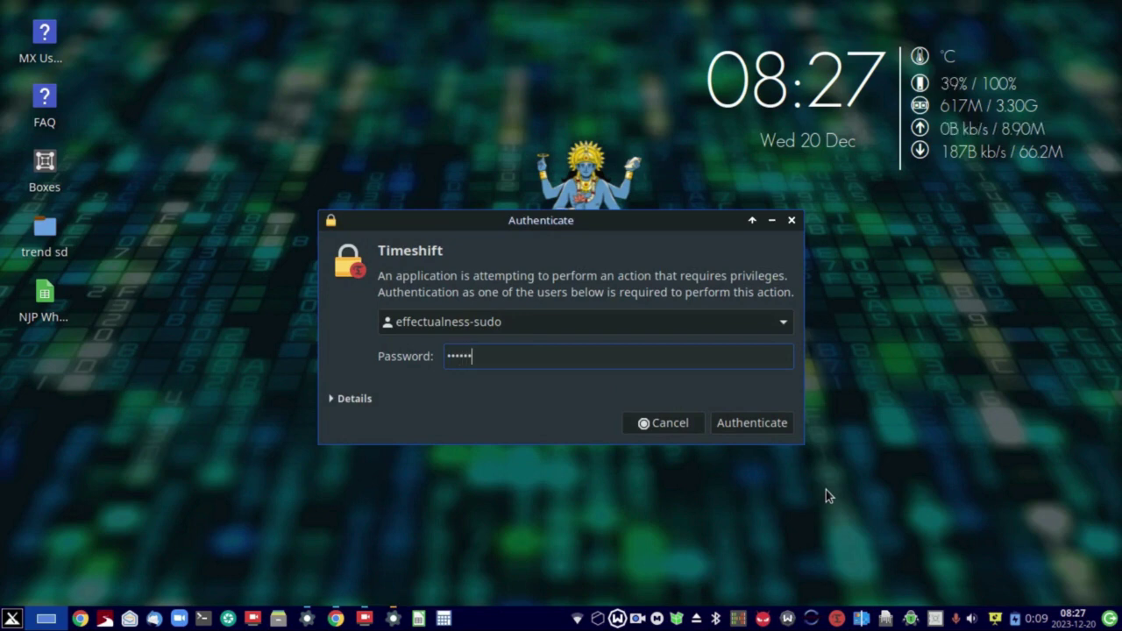
text(•)
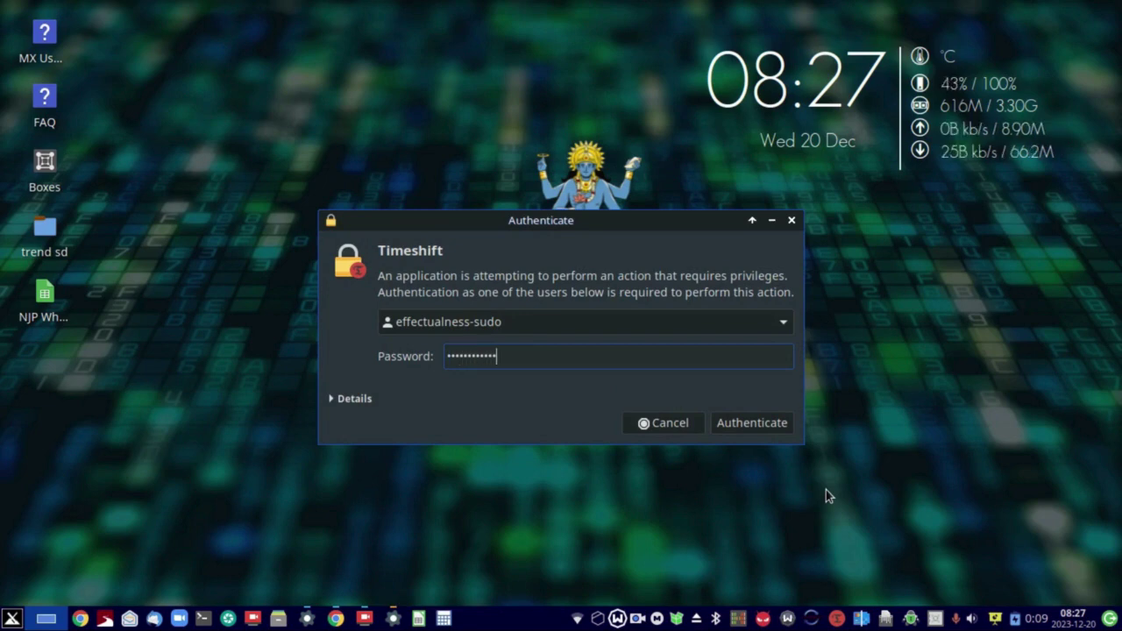
text(••)
key(Caps_Lock)
text(••)
key(Caps_Lock)
key(Return)
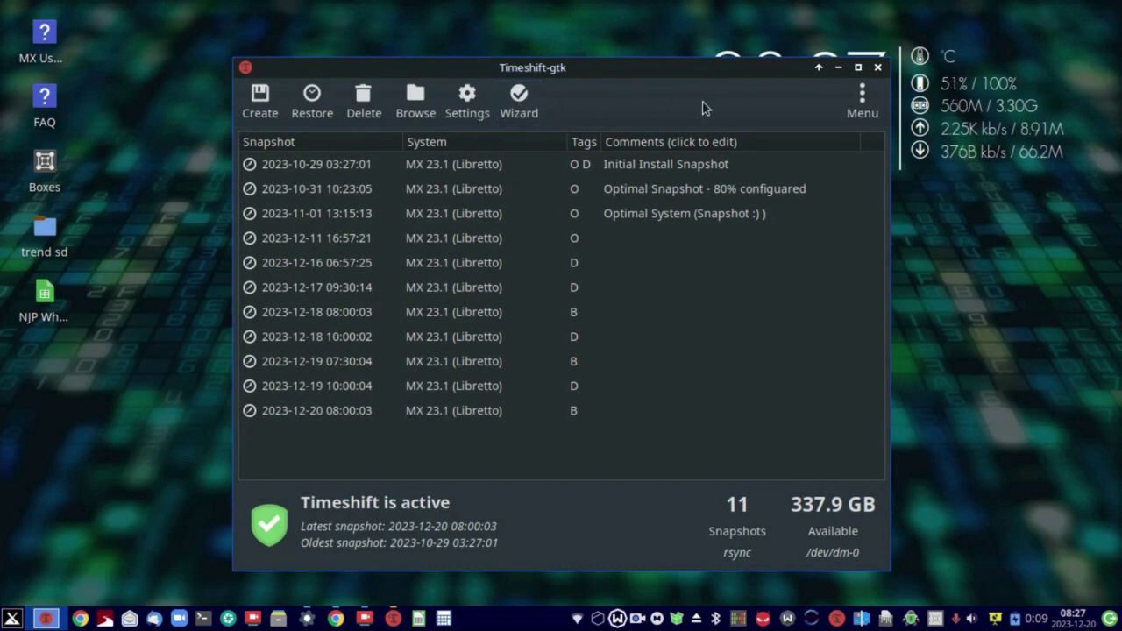
View Timeshift's About information with its version and licence, and close it
click(864, 101)
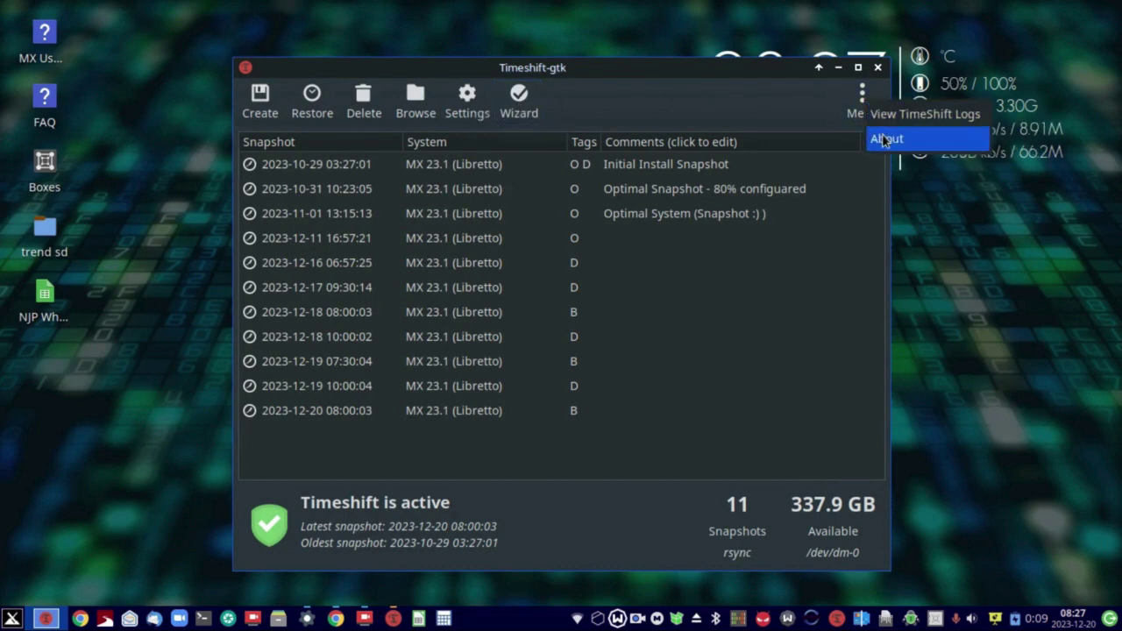
click(883, 136)
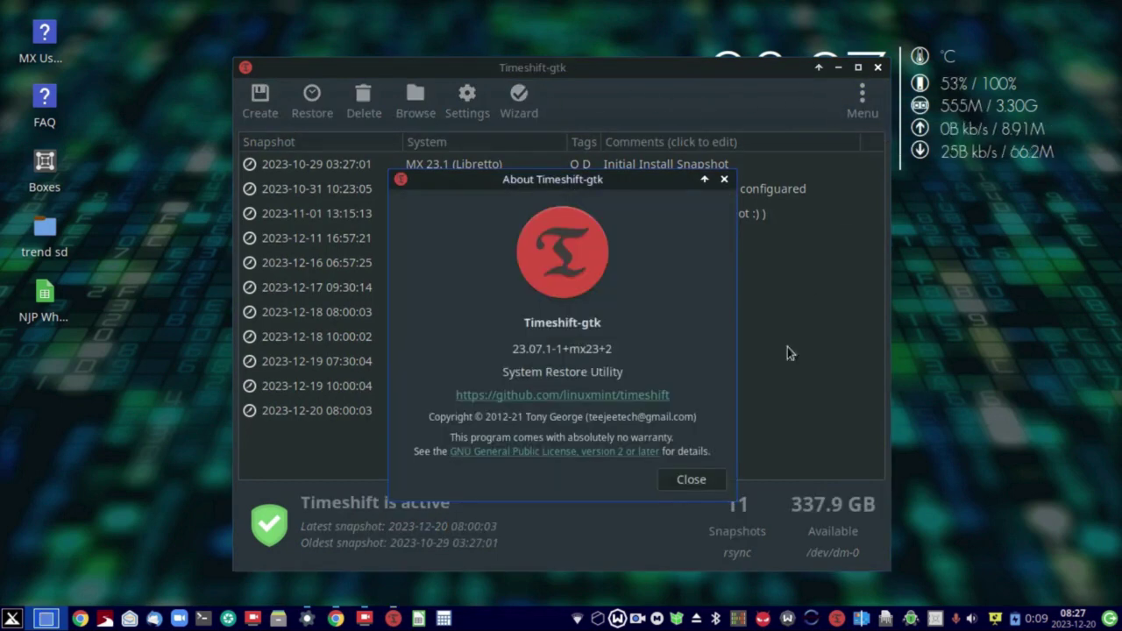
click(692, 480)
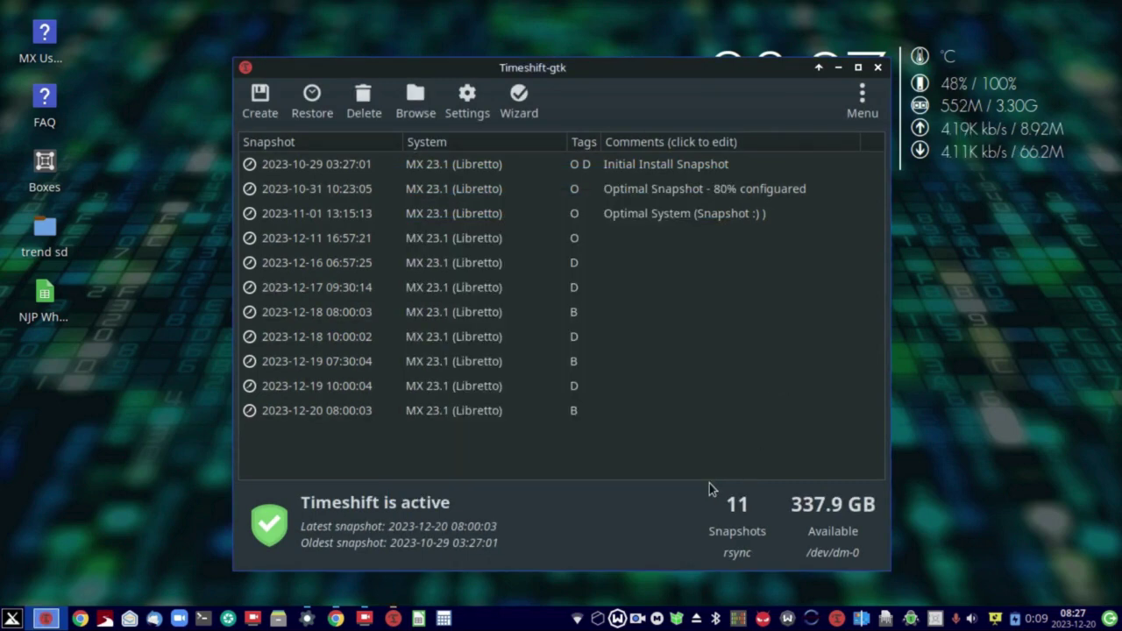
Complete the setup wizard with RSYNC snapshots on dm-0, daily and boot levels keeping 5 and 3, and all home directory files excluded
click(521, 100)
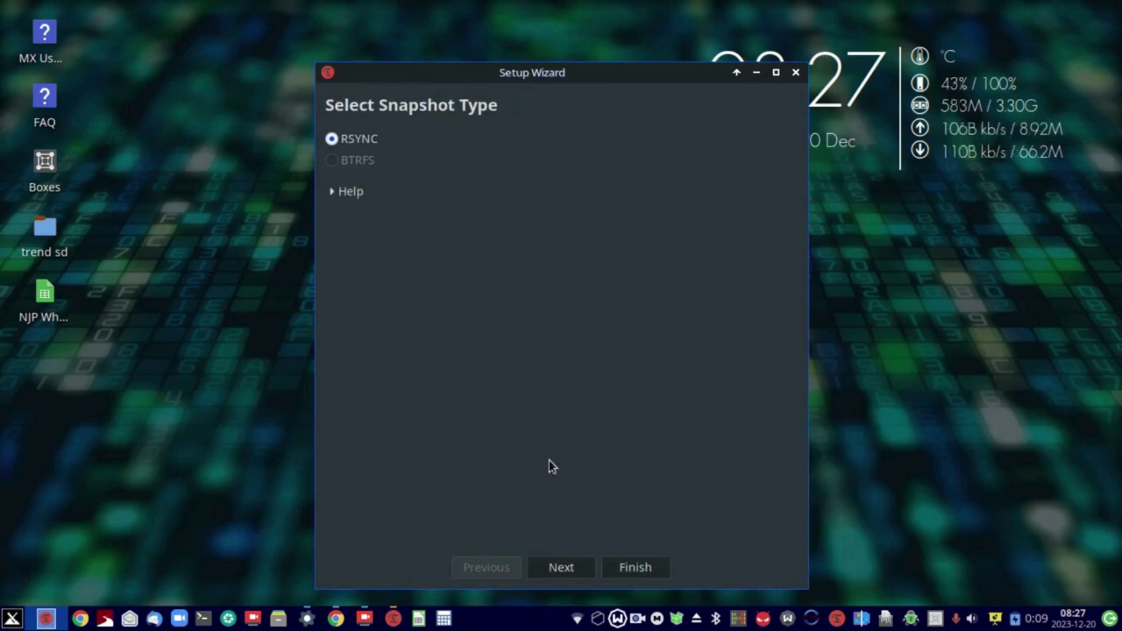
click(574, 565)
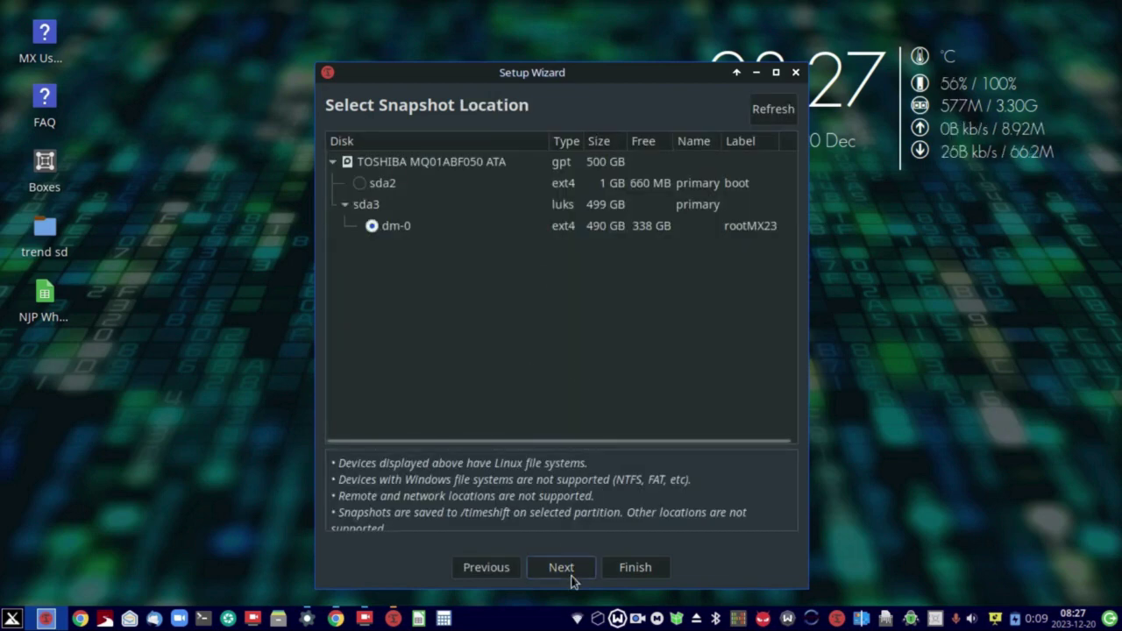
click(578, 569)
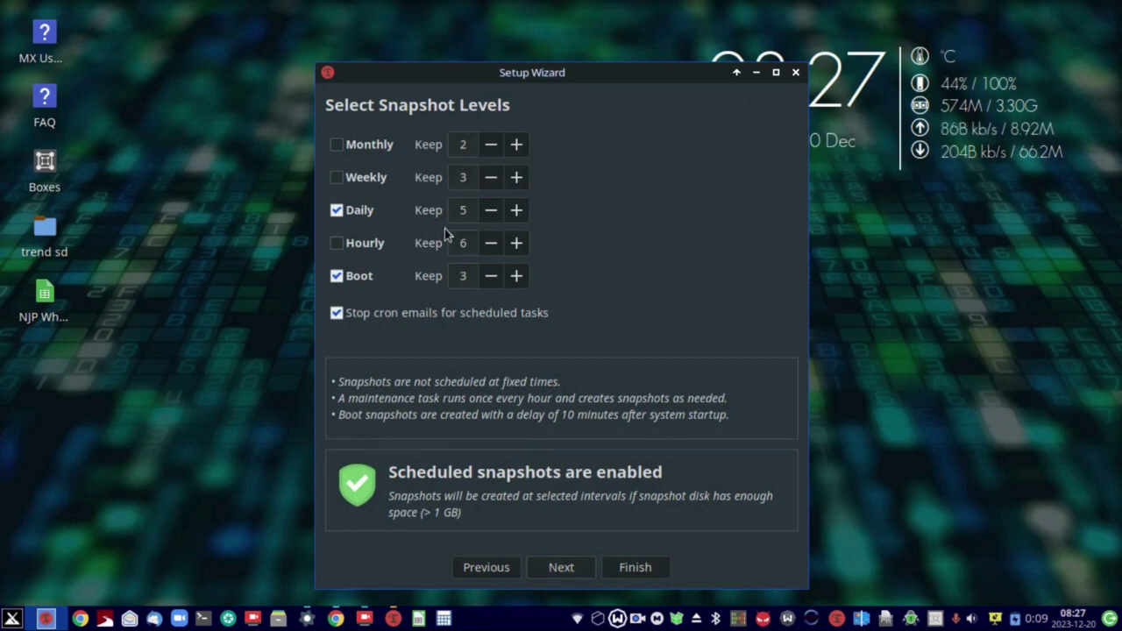
click(561, 569)
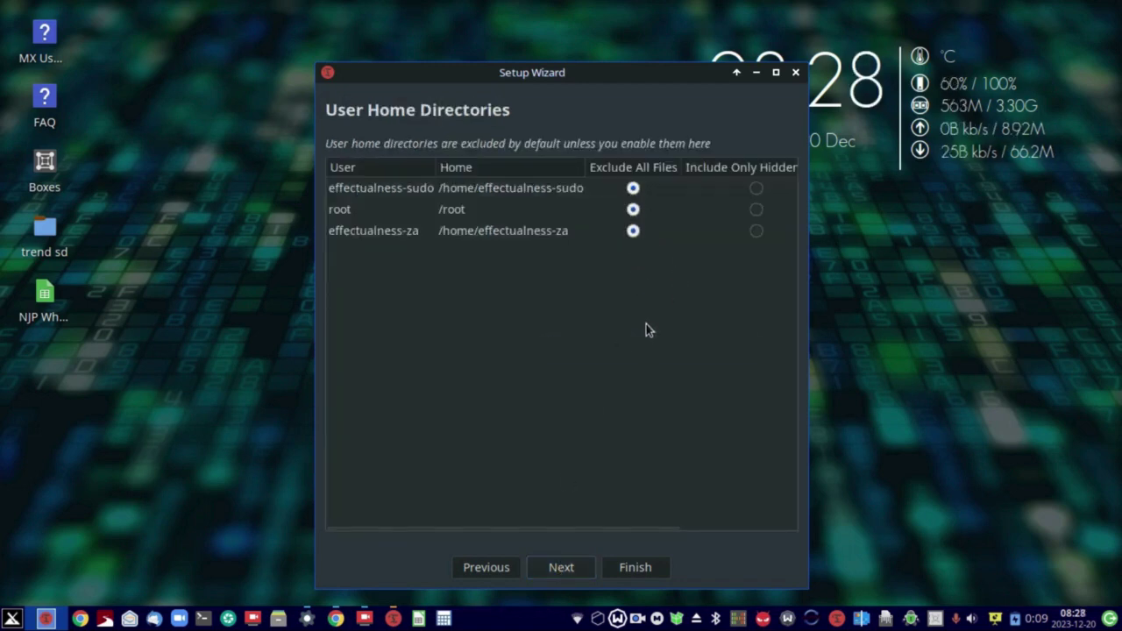
click(579, 572)
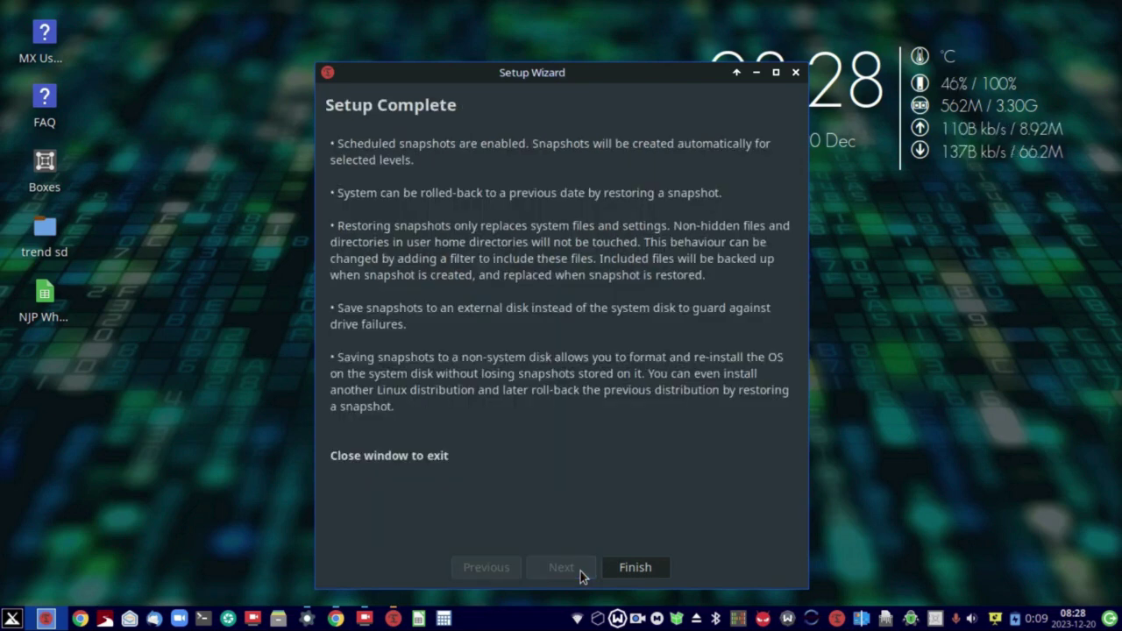
click(636, 568)
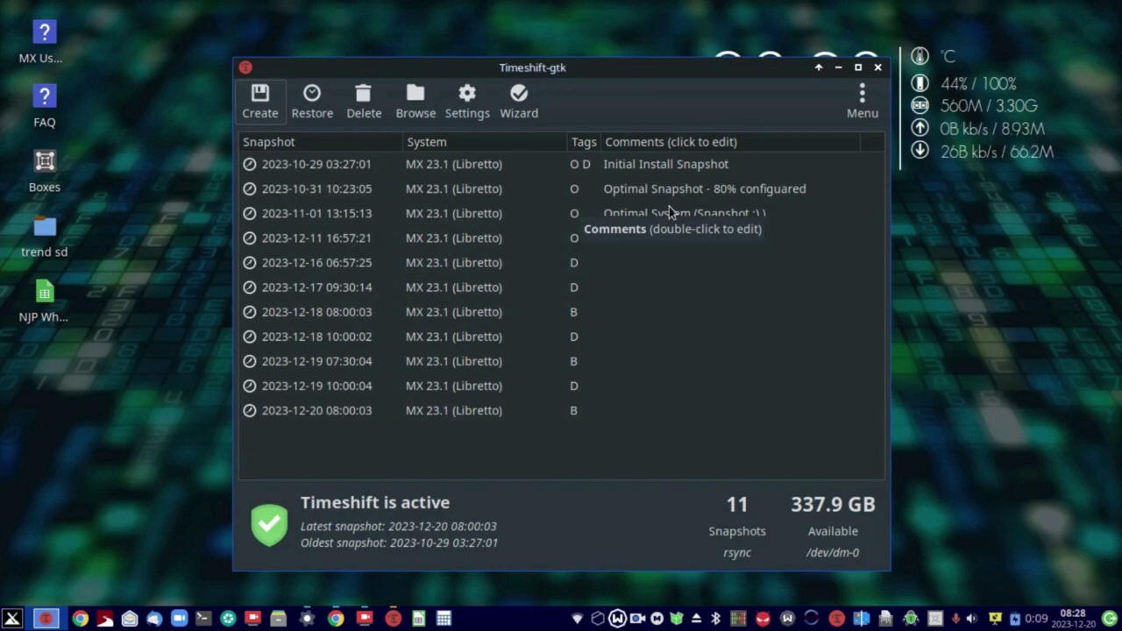
Run through the setup wizard again to review its snapshot type, location, levels and home directory pages, and finish it unchanged
click(519, 101)
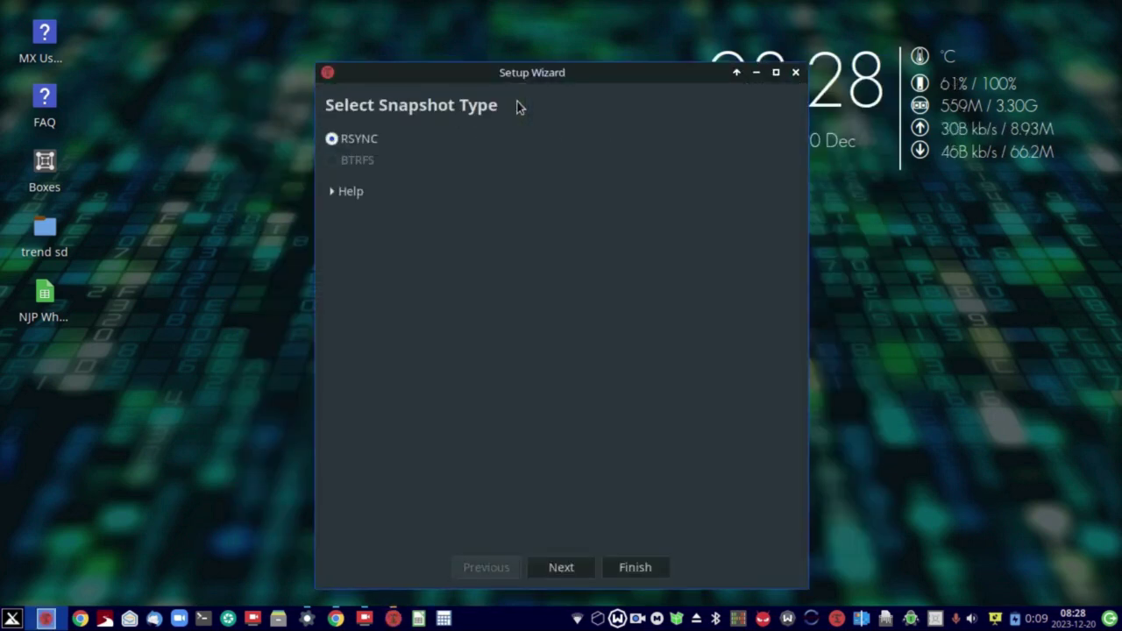
click(566, 567)
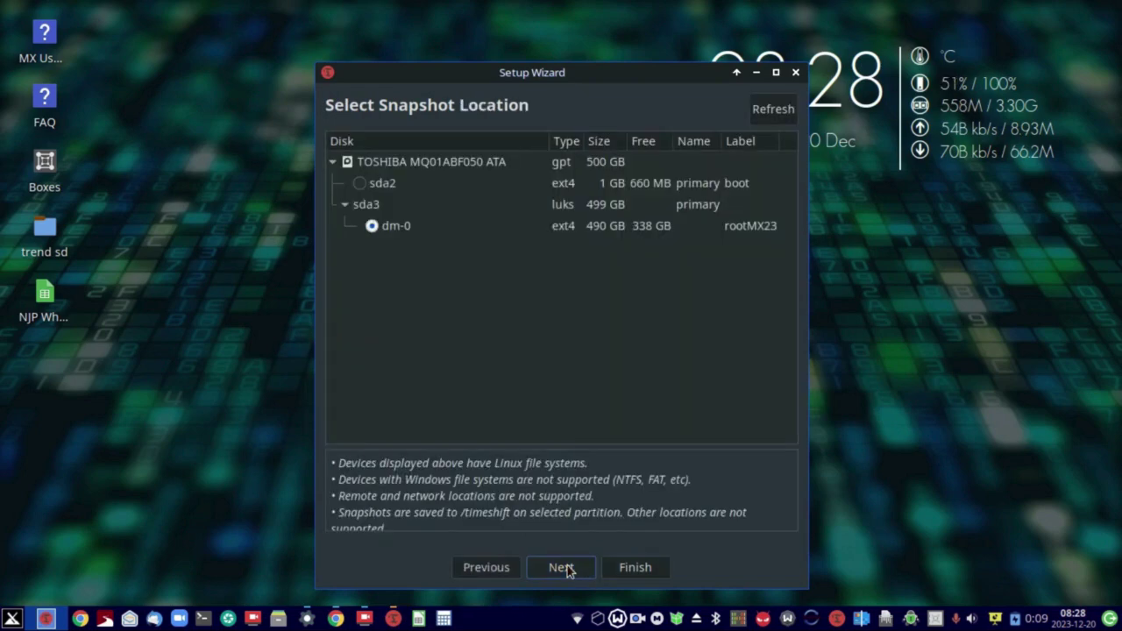
click(565, 568)
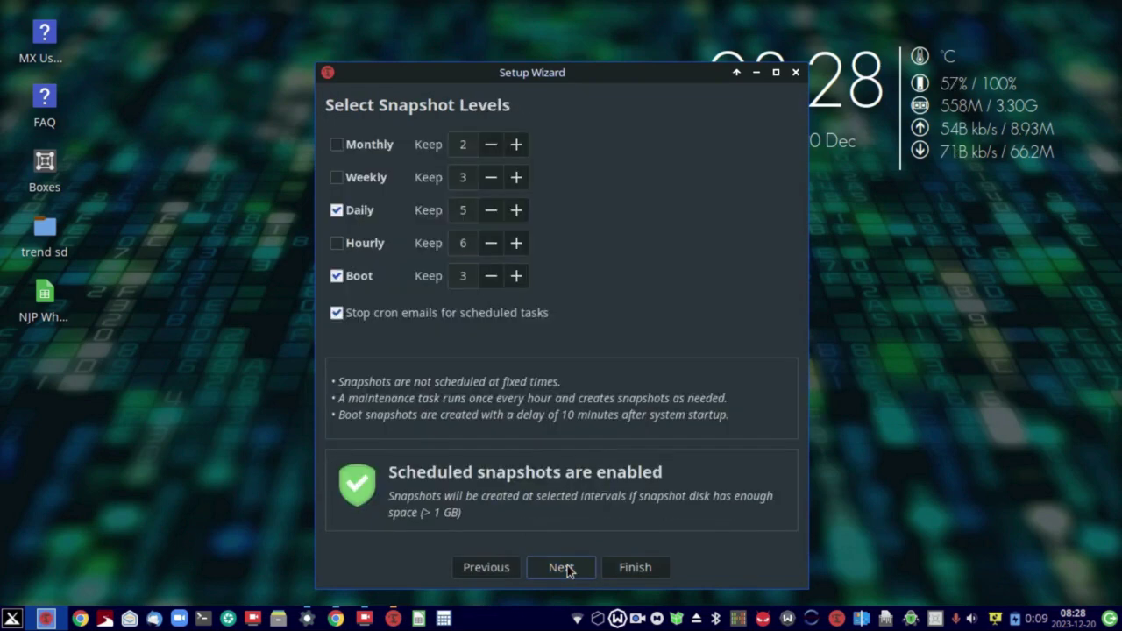
click(565, 567)
click(566, 567)
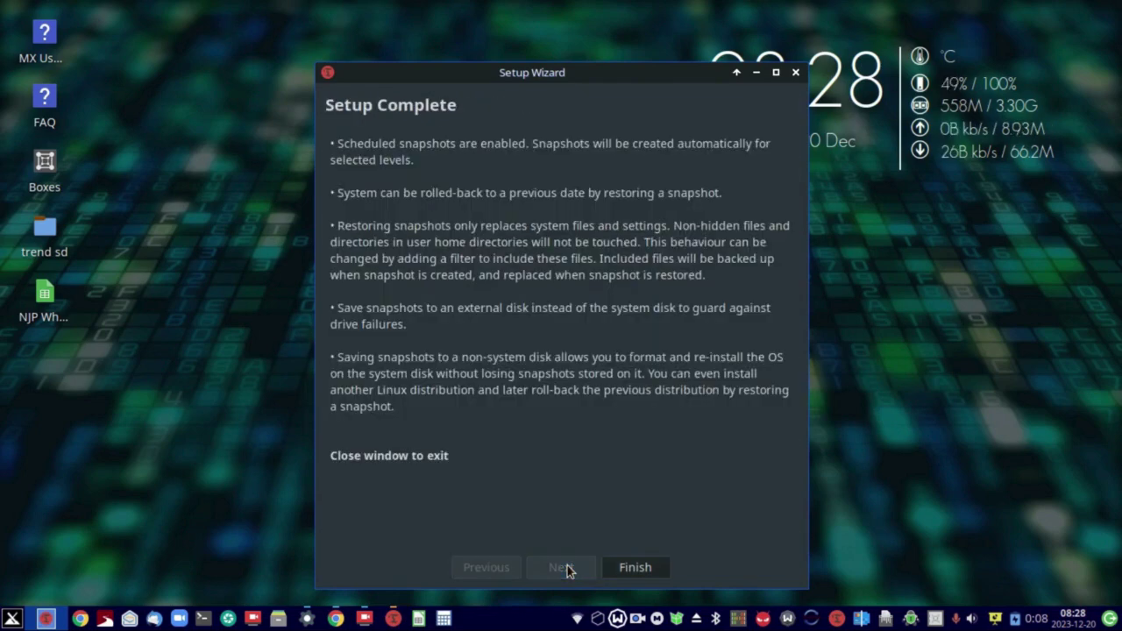
click(642, 570)
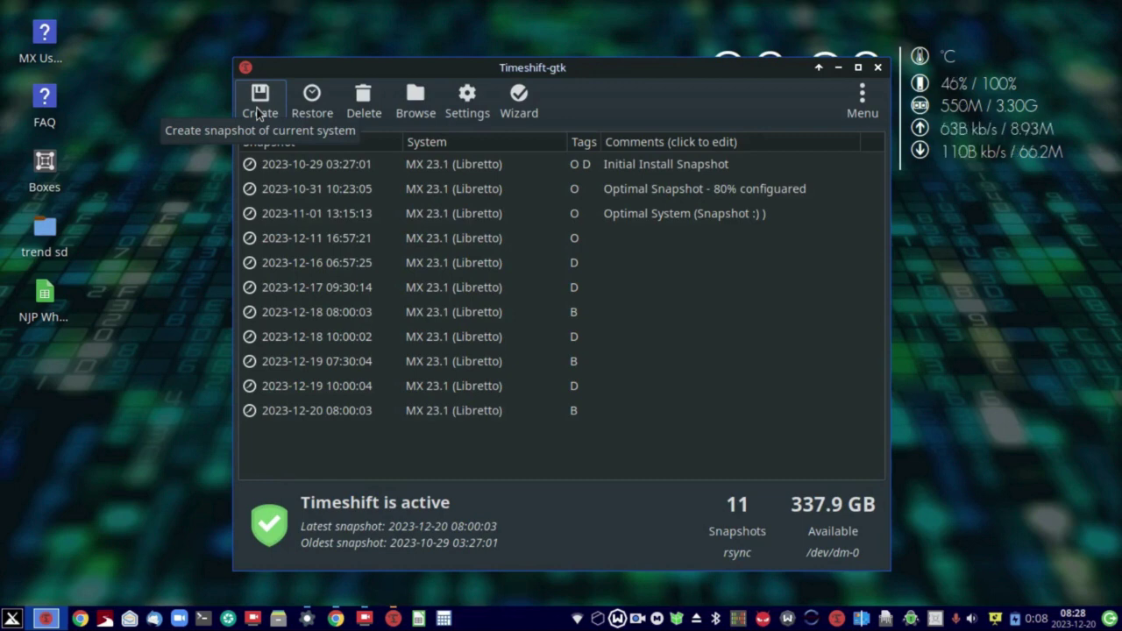
Review the snapshot location, schedule, users, filters and miscellaneous settings, and close the settings without changing anything
click(457, 99)
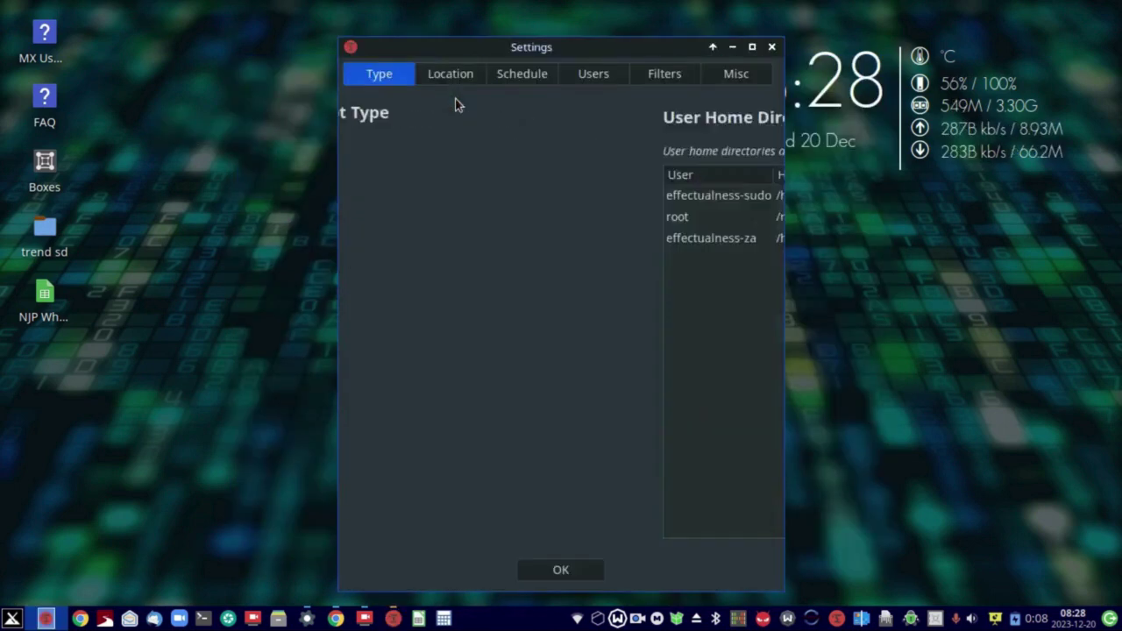
click(445, 78)
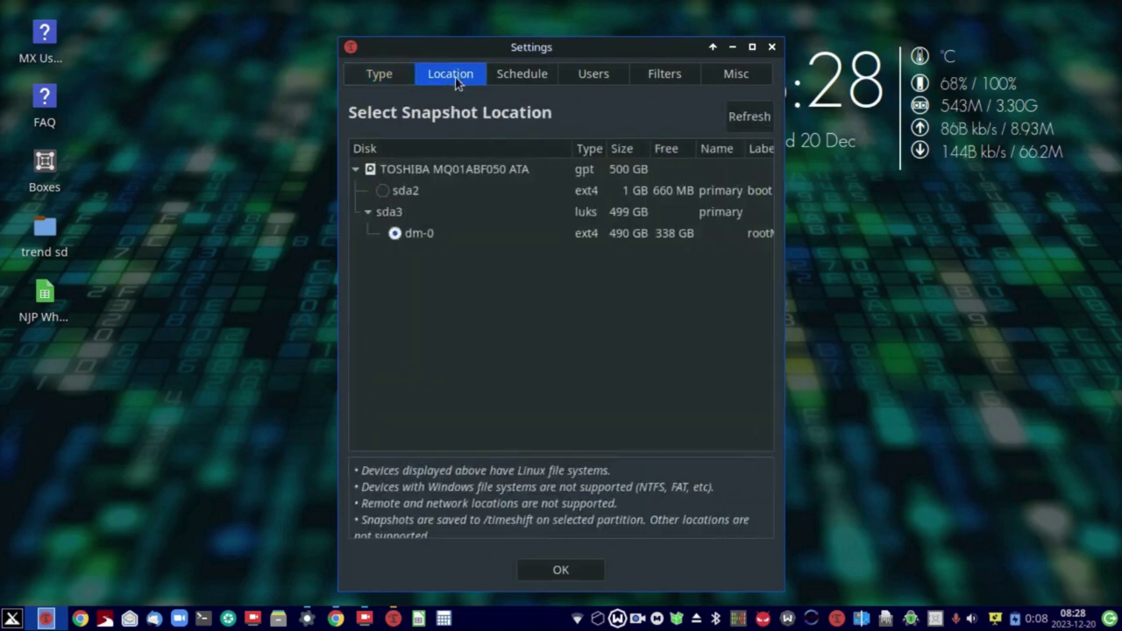
click(522, 75)
click(587, 75)
click(649, 77)
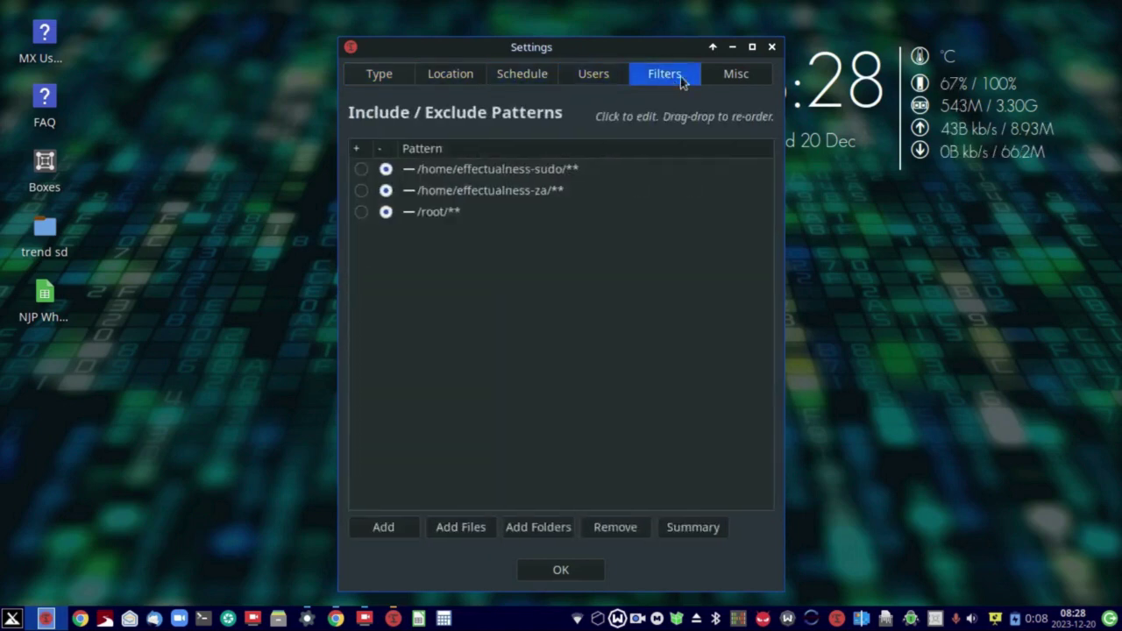
click(734, 79)
click(772, 47)
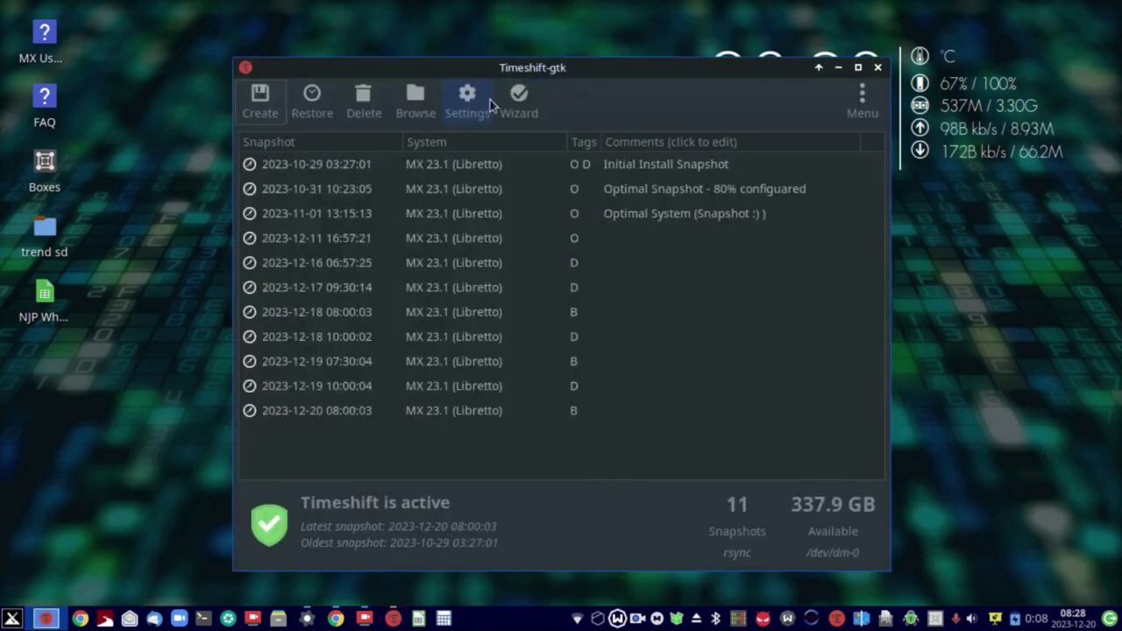
Create a new on-demand snapshot of the current system and let the rsync run finish
click(275, 96)
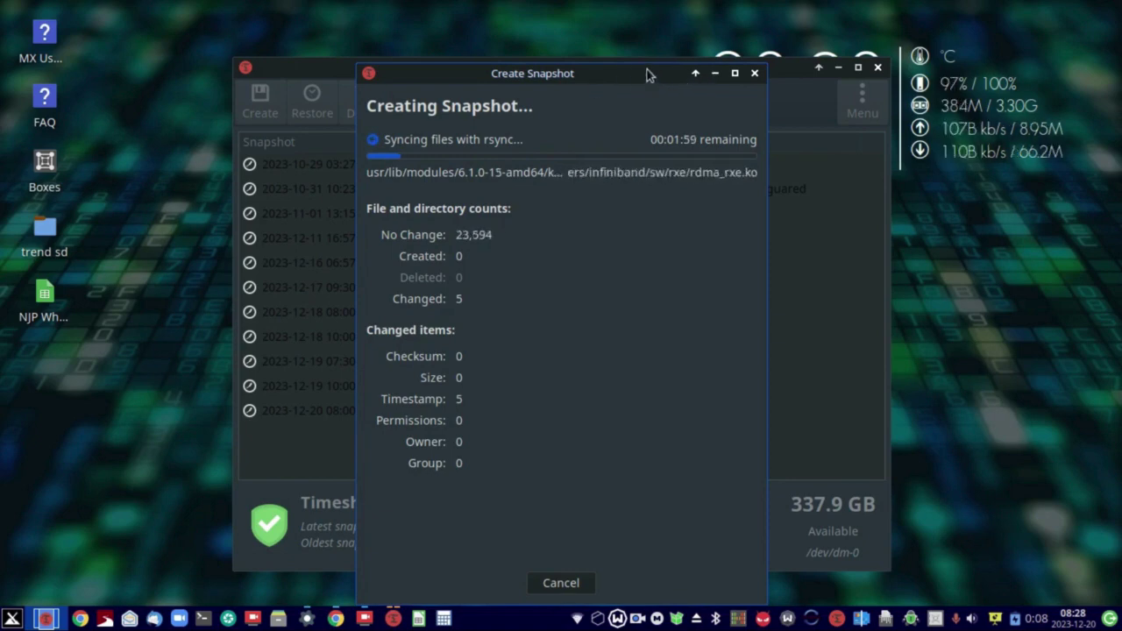
drag(659, 76, 781, 64)
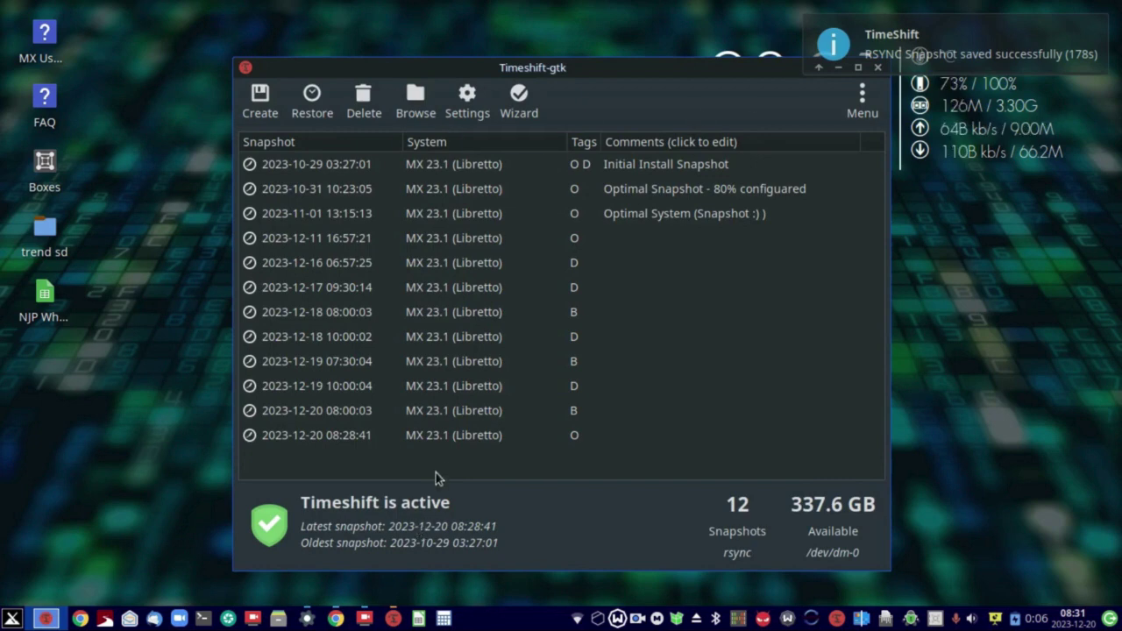
click(465, 438)
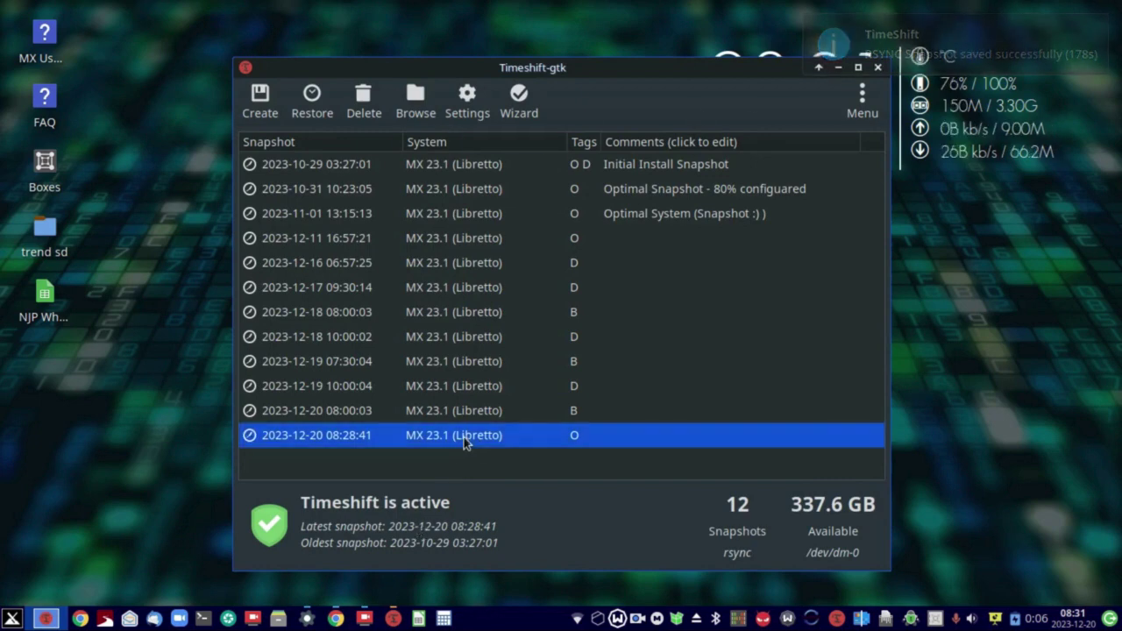
right_click(466, 443)
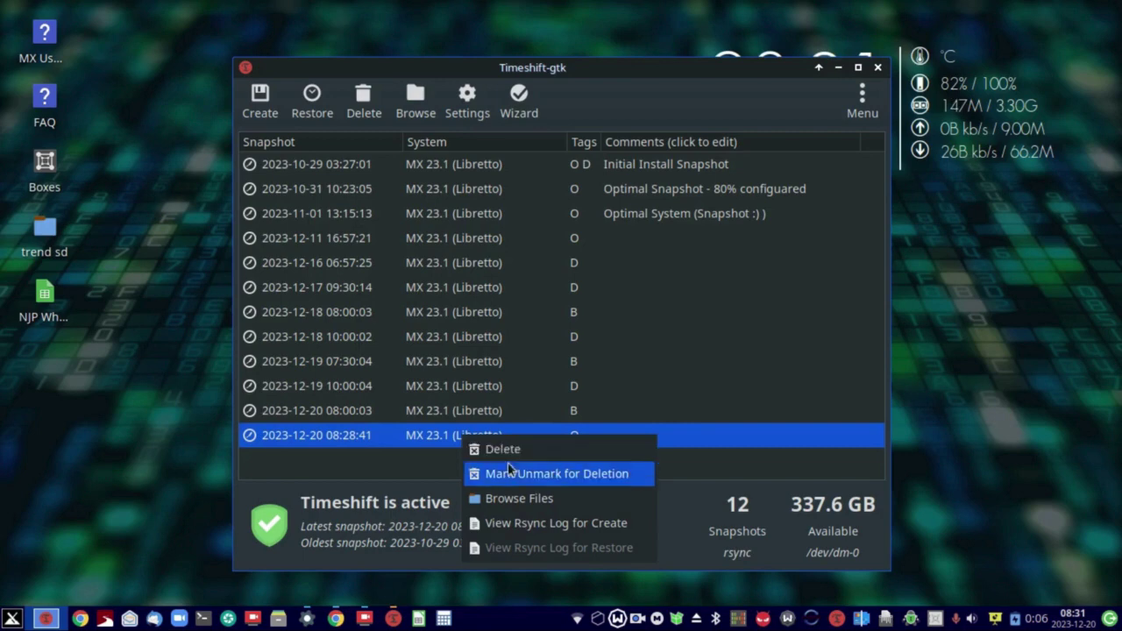
click(543, 523)
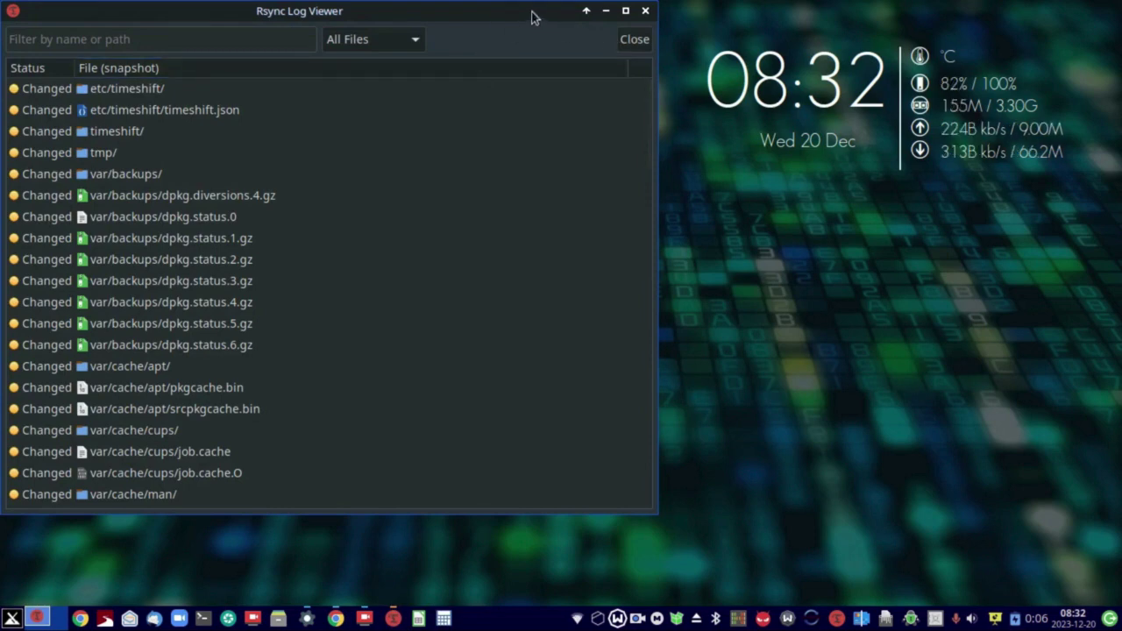
drag(533, 12, 829, 76)
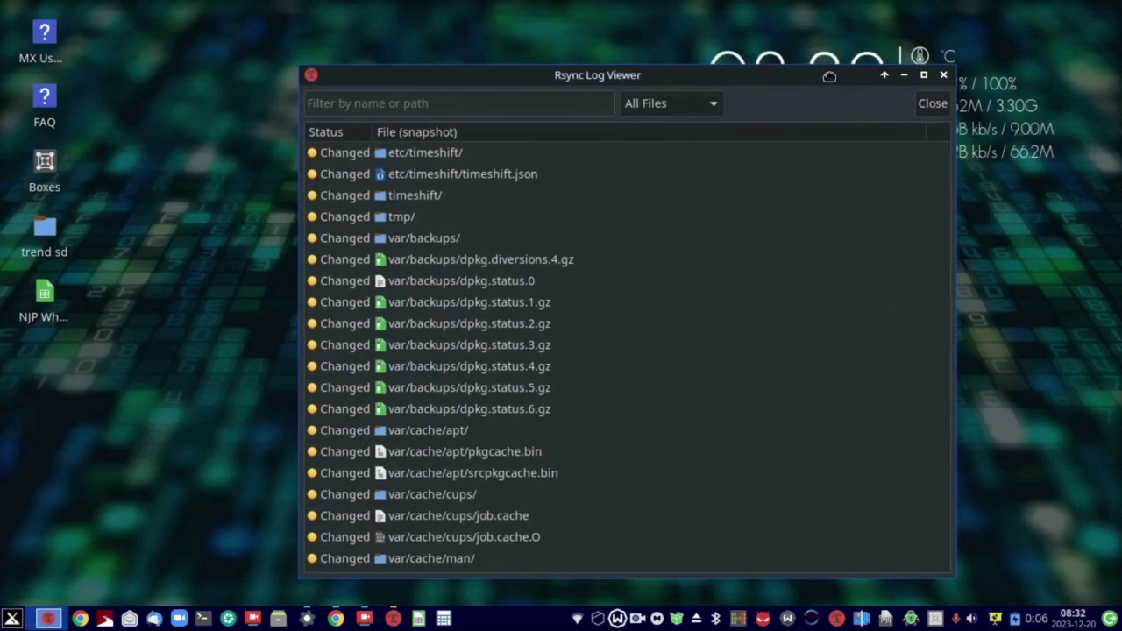
click(931, 105)
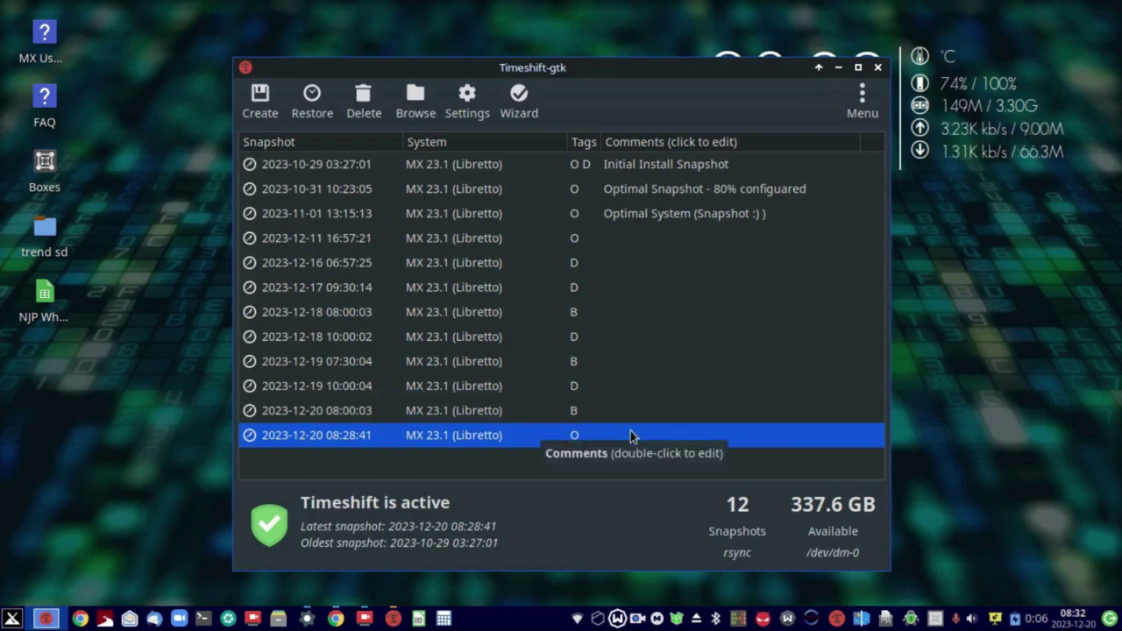
right_click(637, 618)
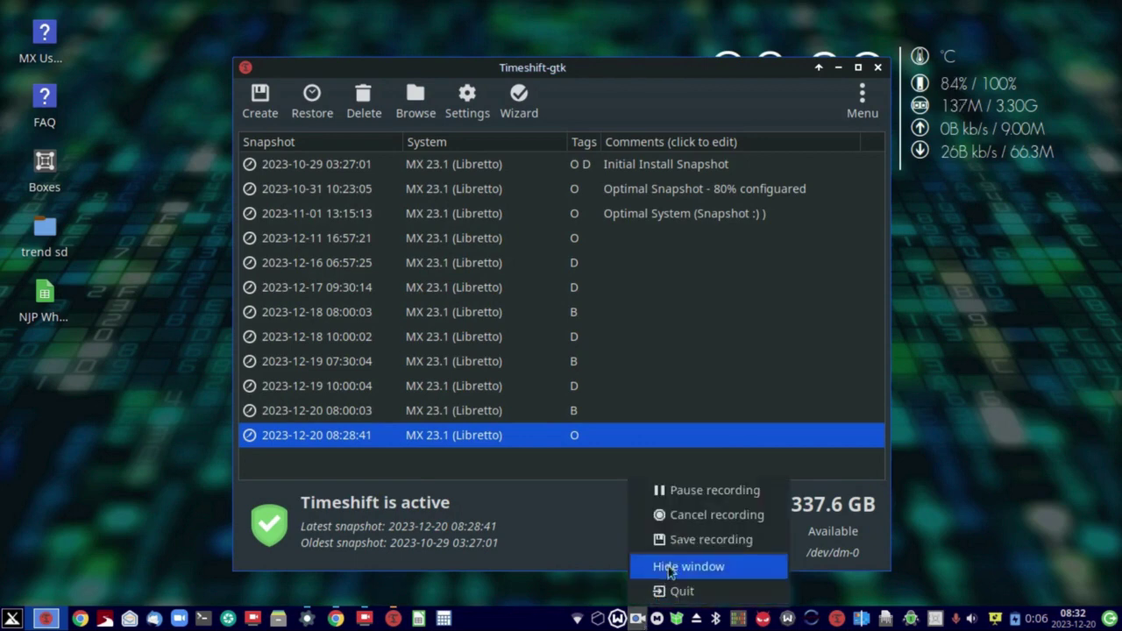
click(709, 538)
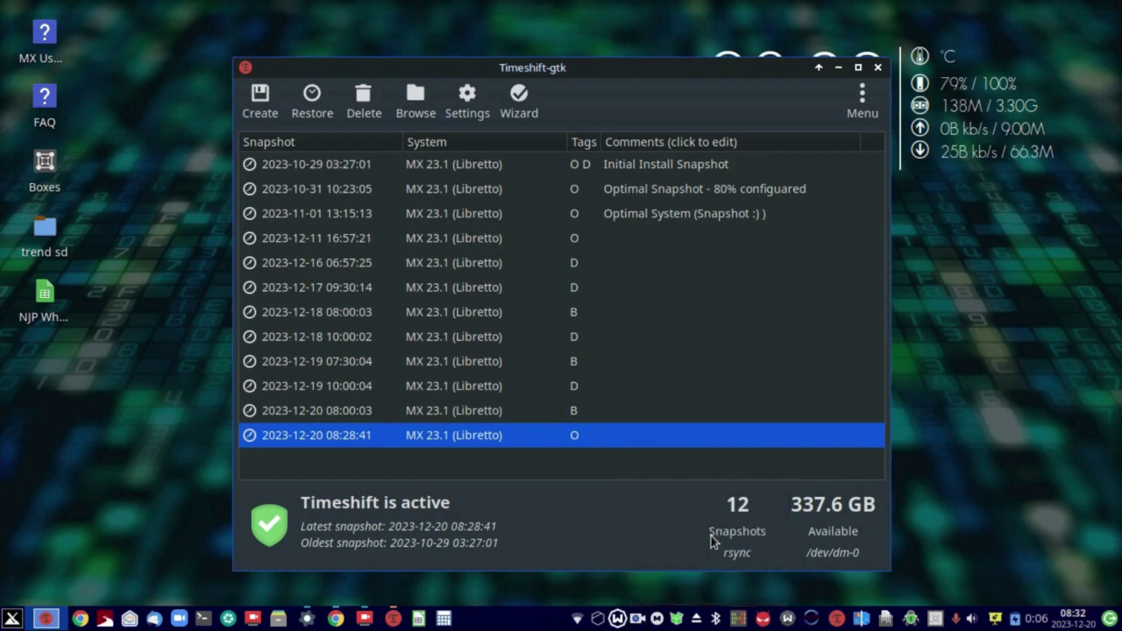